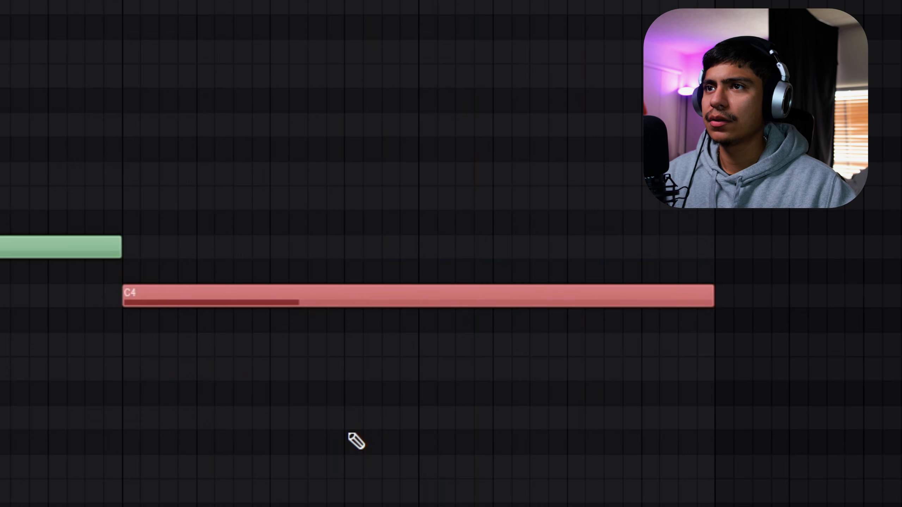
# Step: Transpose the selected C4 note in the piano roll down three semitones
pyautogui.hotkey('shift', 'Down')
pyautogui.hotkey('shift', 'Down')
pyautogui.hotkey('shift', 'Down')
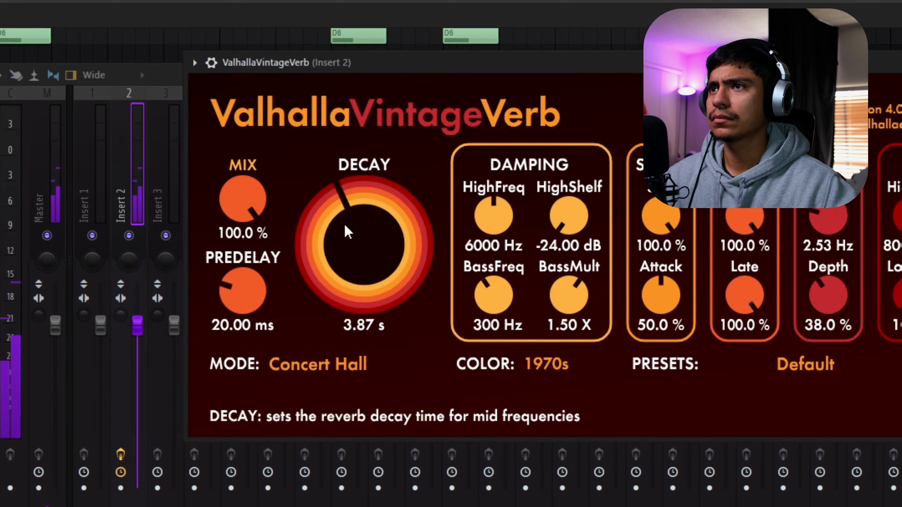
# Step: Adjust the decay and predelay of the reverb on Insert 2 and raise band 1's low-cut frequency in the parametric EQ
pyautogui.moveTo(346, 231); pyautogui.dragTo(283, 347)
pyautogui.moveTo(252, 316); pyautogui.dragTo(206, 277)
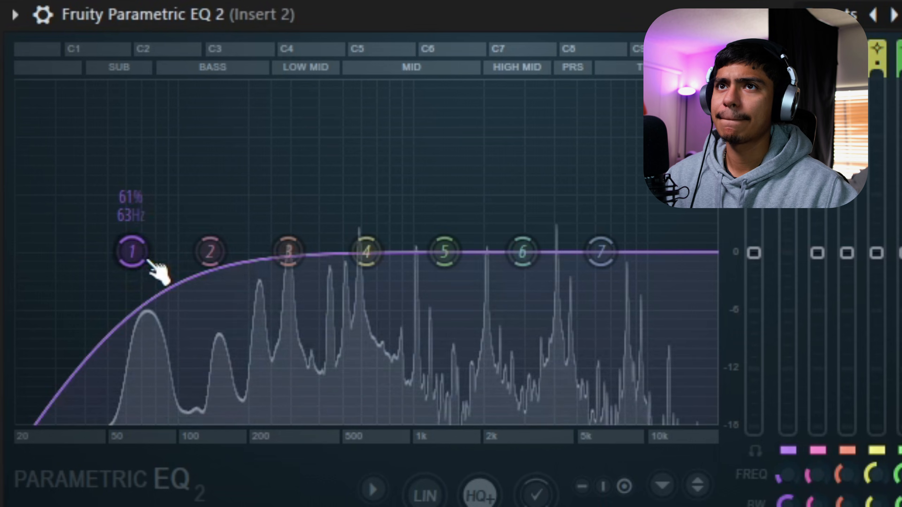
pyautogui.moveTo(147, 260); pyautogui.dragTo(181, 260)
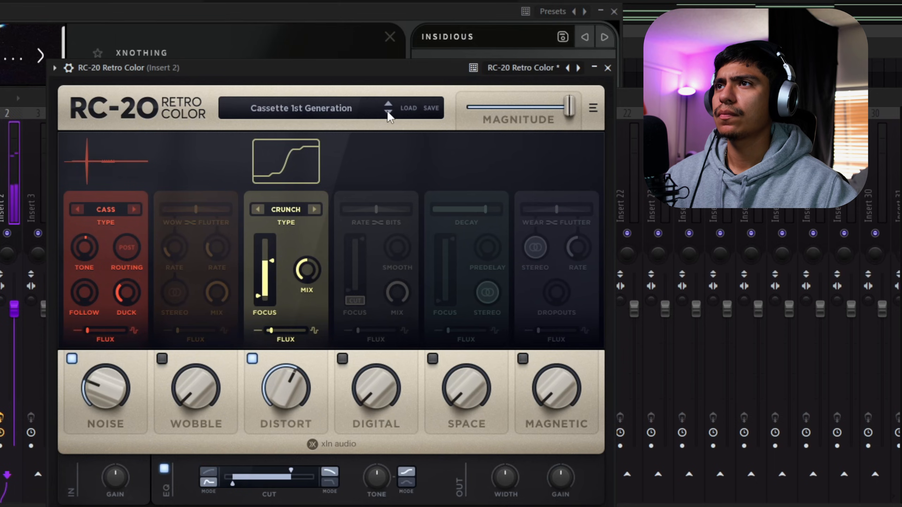
# Step: Load the Cassette 1st Generation preset in RC-20 Retro Color on Insert 2 and switch off its Noise module
pyautogui.click(387, 112)
pyautogui.click(388, 104)
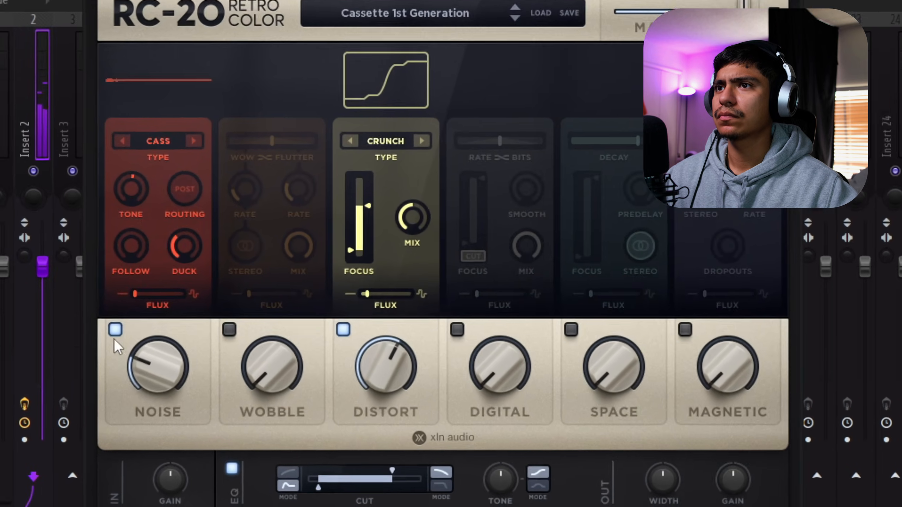
pyautogui.click(72, 359)
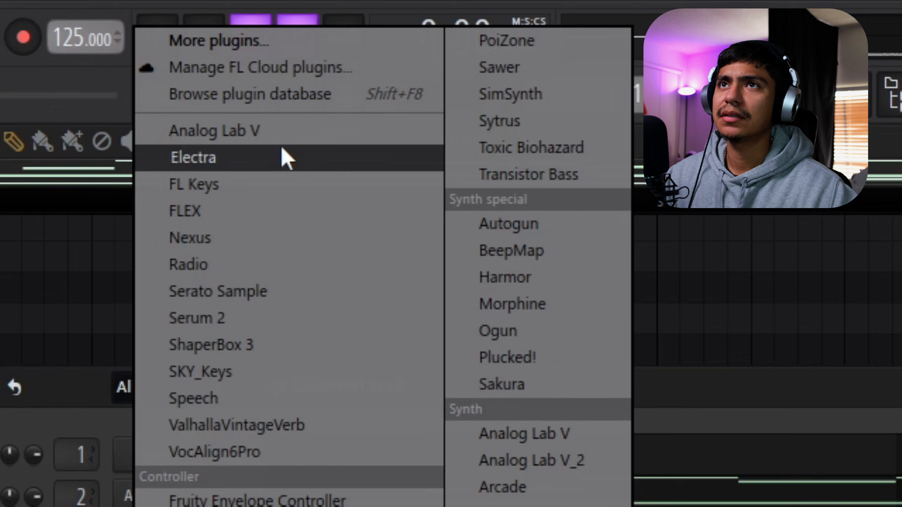
# Step: Add an Analog Lab V instrument and load a preset from its Piano category
pyautogui.click(163, 13)
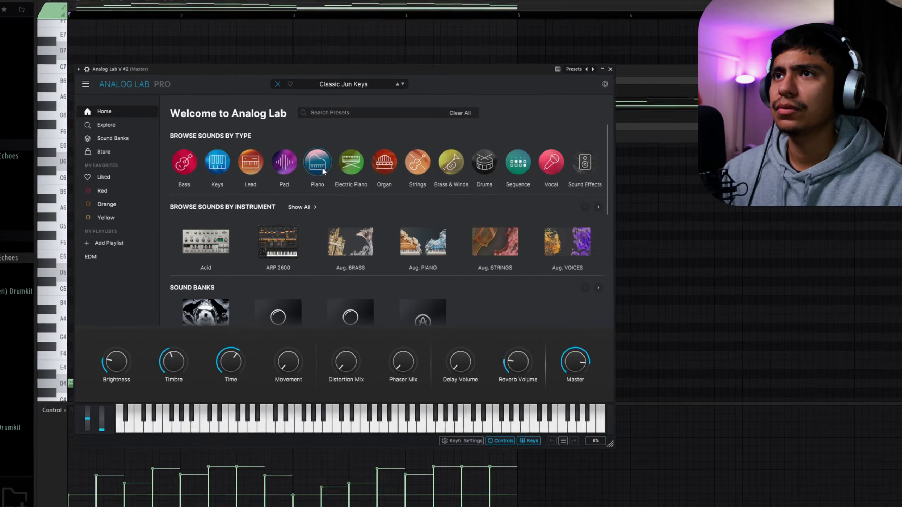
pyautogui.click(322, 168)
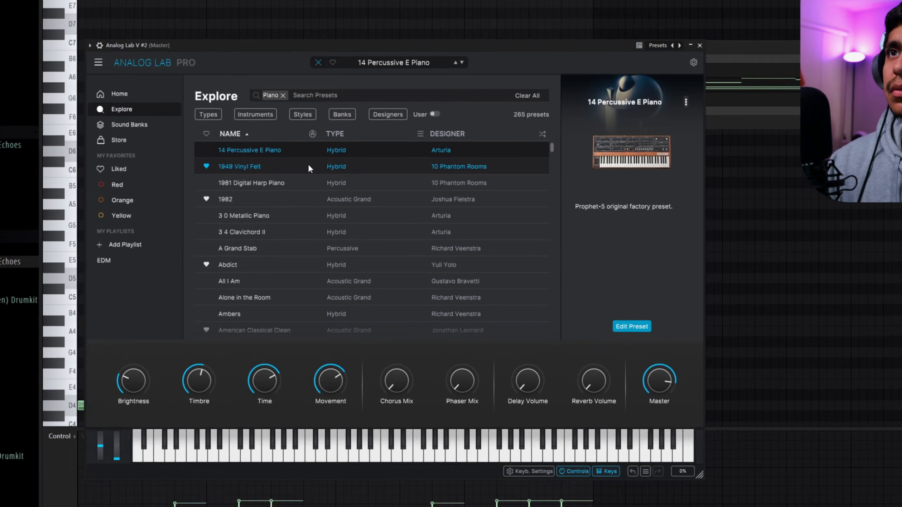
pyautogui.click(265, 174)
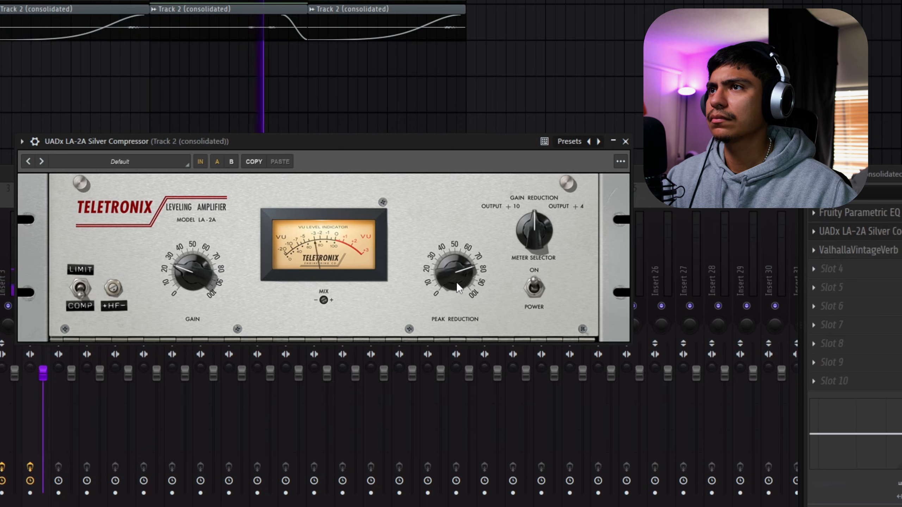
# Step: Adjust the Peak Reduction of the LA-2A compressor on the consolidated Track 2 channel
pyautogui.moveTo(457, 282); pyautogui.dragTo(455, 298)
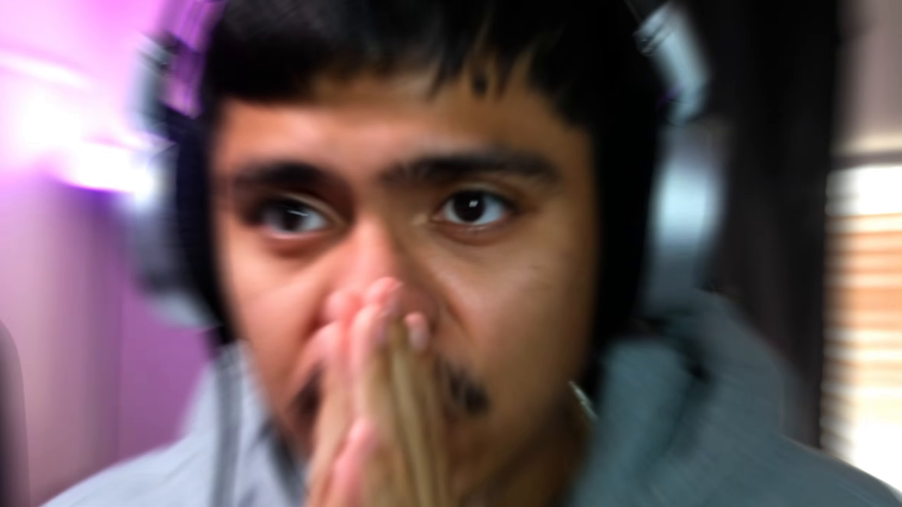
# Step: Switch to Chrome and search Google for scary old books and for ones based on real life John Dee
pyautogui.write('scar')
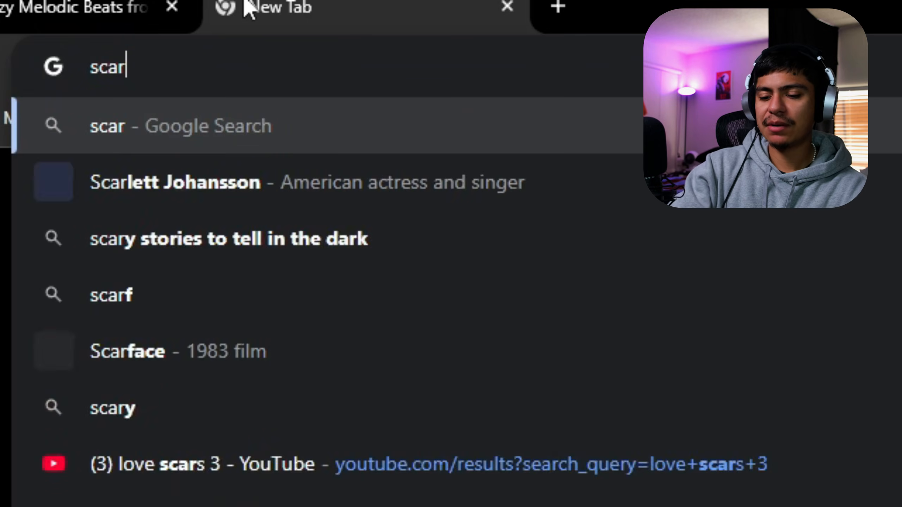
pyautogui.write('y ol;d')
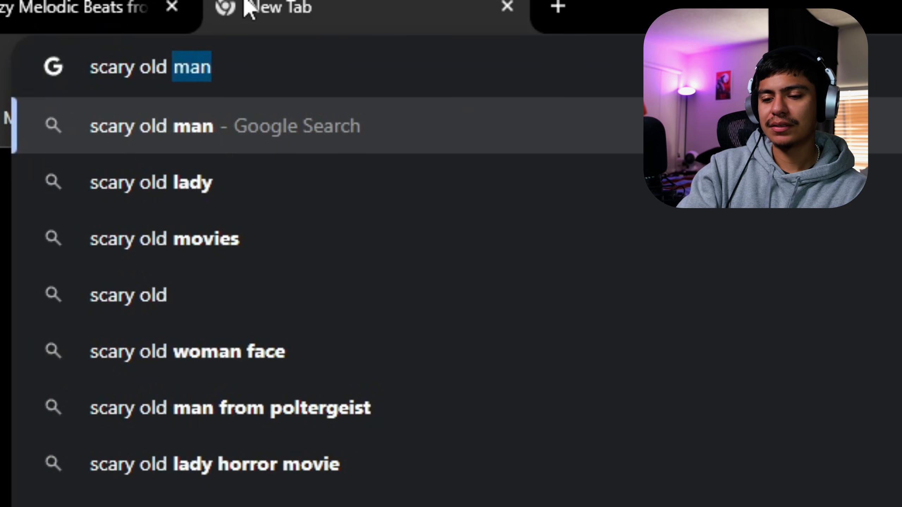
pyautogui.write(' bo')
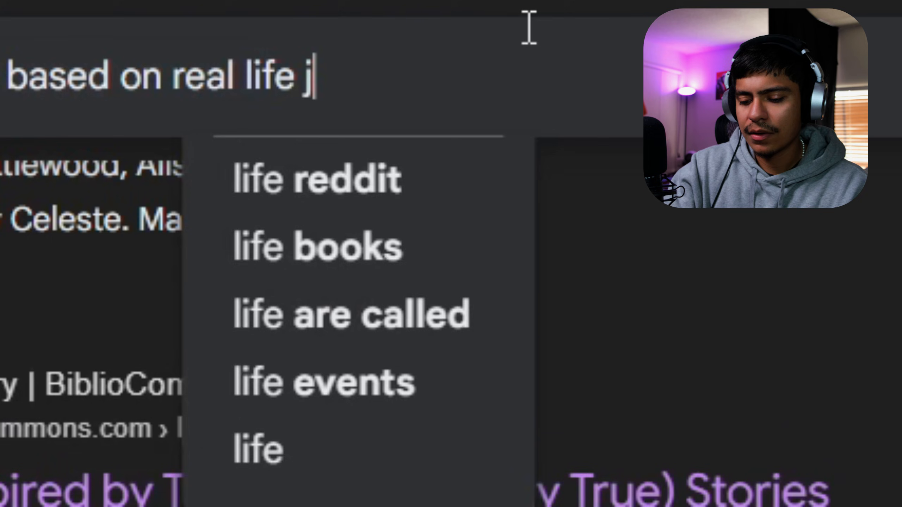
pyautogui.write('ohn d')
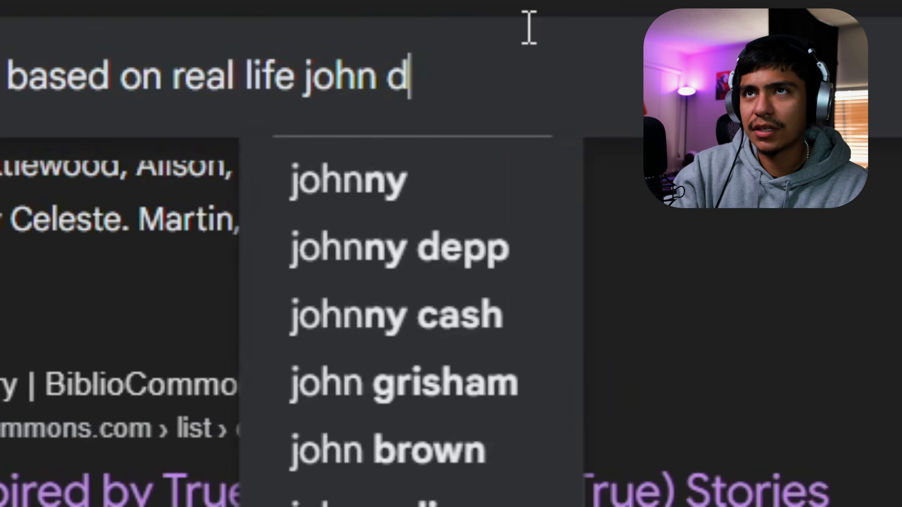
pyautogui.write('ee')
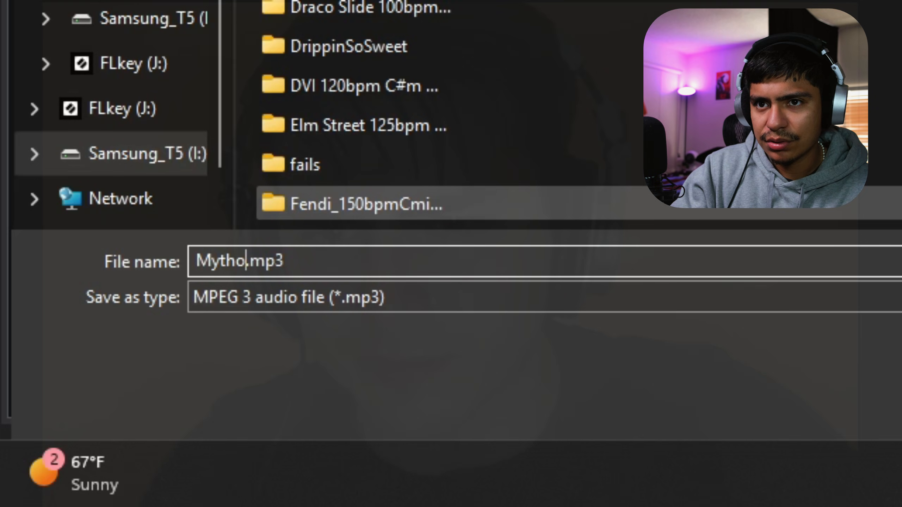
# Step: Name the exported MP3 file Mythos 125bpm Dm, followed by the producer's handle
pyautogui.write('124')
pyautogui.press('BackSpace')
pyautogui.write('5b')
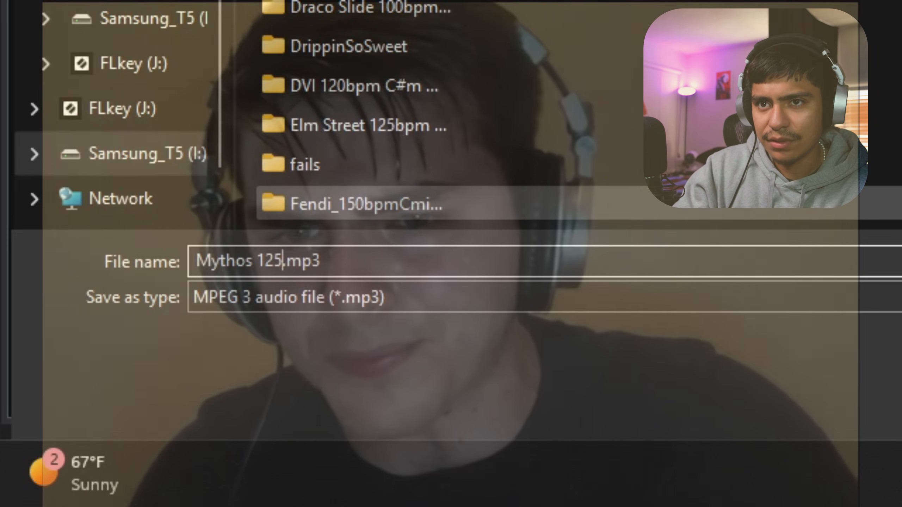
pyautogui.write('pm')
pyautogui.press('BackSpace')
pyautogui.press('BackSpace')
pyautogui.write('bpm')
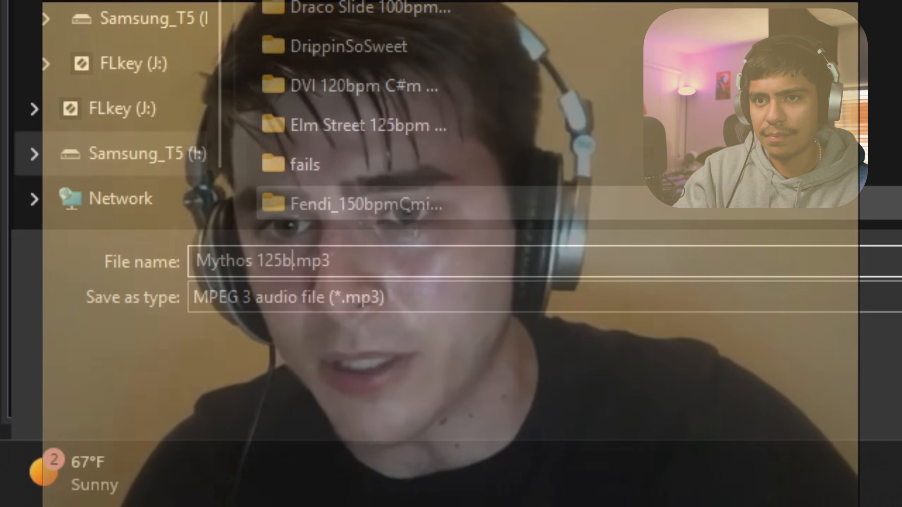
pyautogui.write(' Dm @nosabvk')
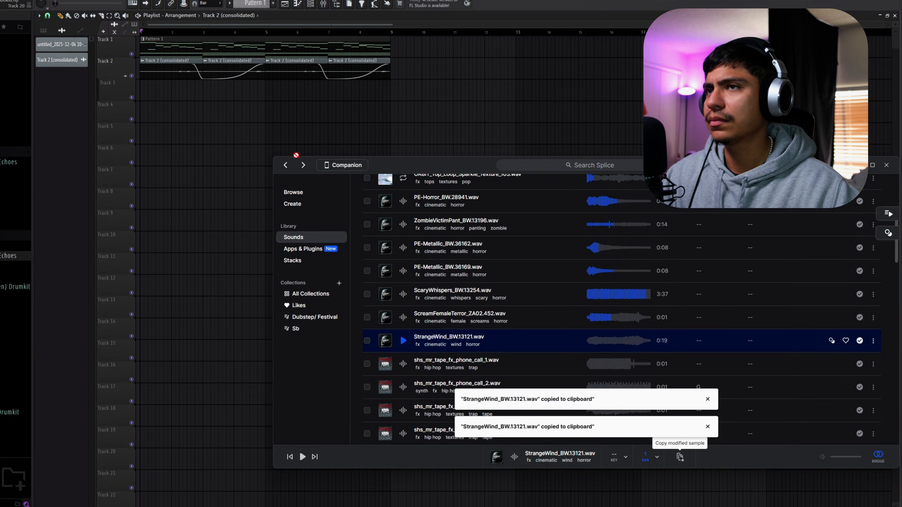
# Step: Place the StrangeWind_BW.13121.wav sample from Splice in the playlist and activate the Slice tool to trim it
pyautogui.moveTo(296, 155); pyautogui.dragTo(294, 119)
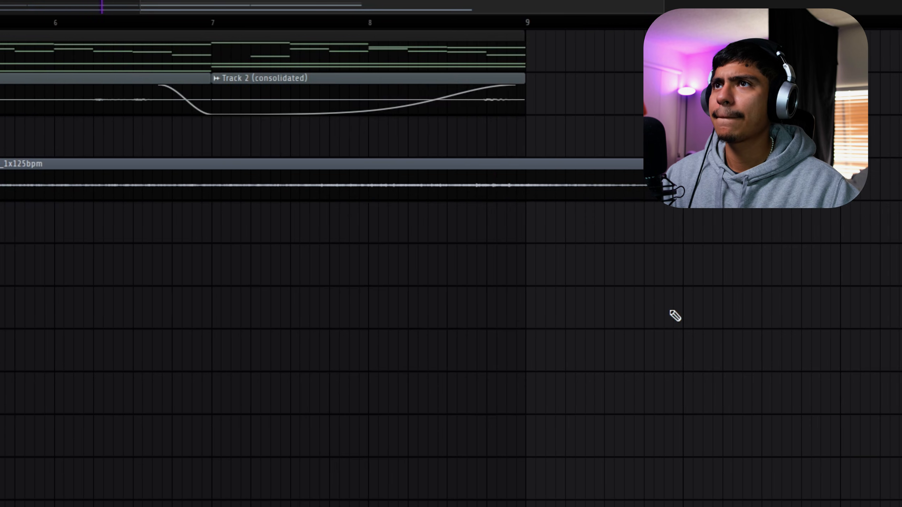
pyautogui.press('c')
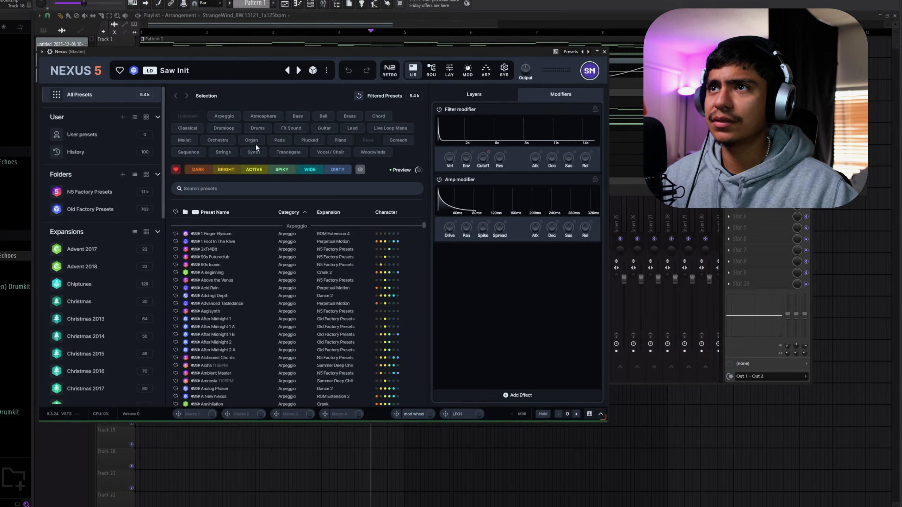
# Step: Filter the Nexus library to the Halloween expansion and step through its Bell and FX Sound presets
pyautogui.scroll(-10, 131, 216)
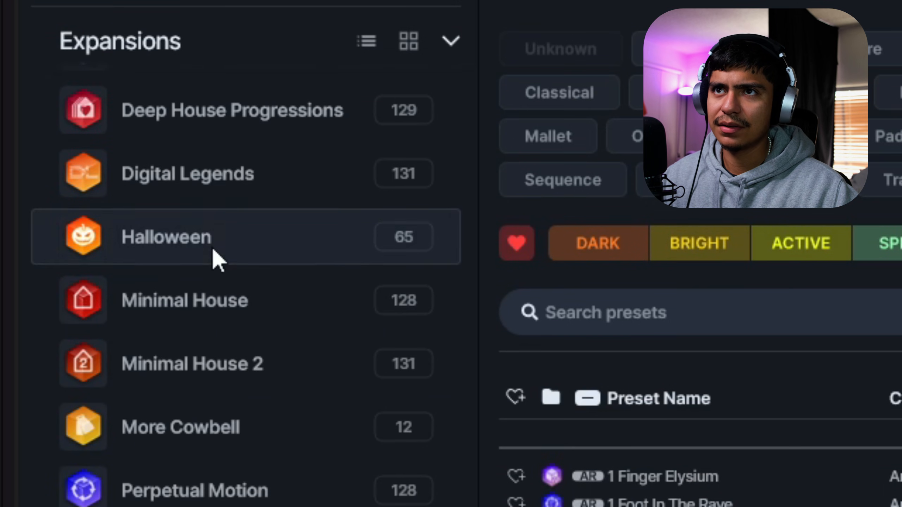
pyautogui.click(213, 248)
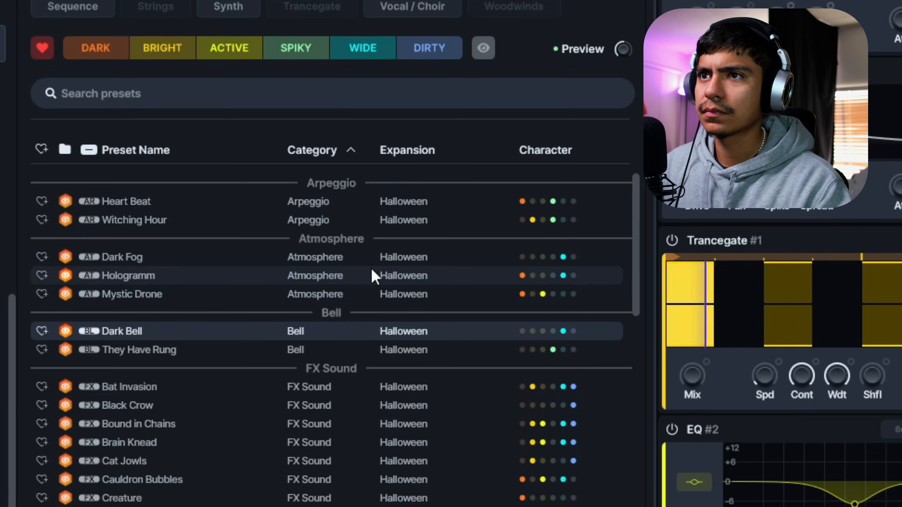
pyautogui.press('Down')
pyautogui.press('Down')
pyautogui.press('Down')
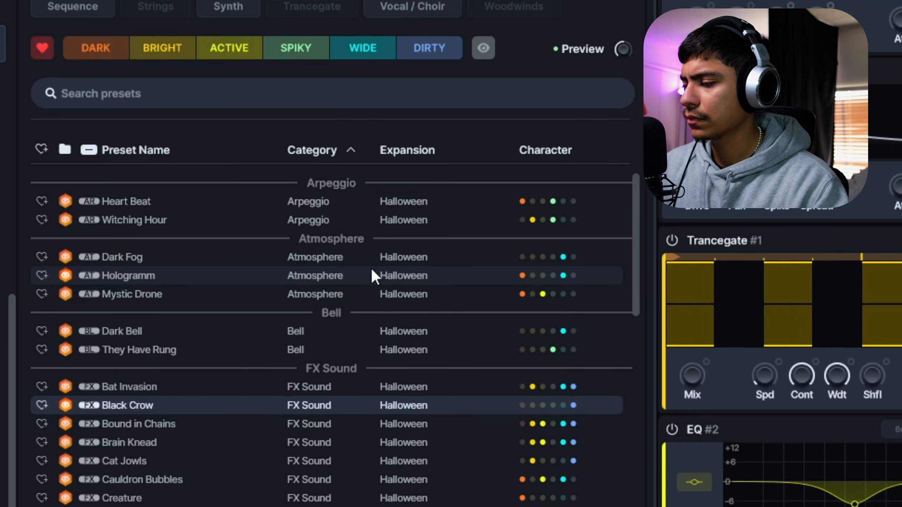
pyautogui.press('Down')
pyautogui.press('Down')
pyautogui.press('Down')
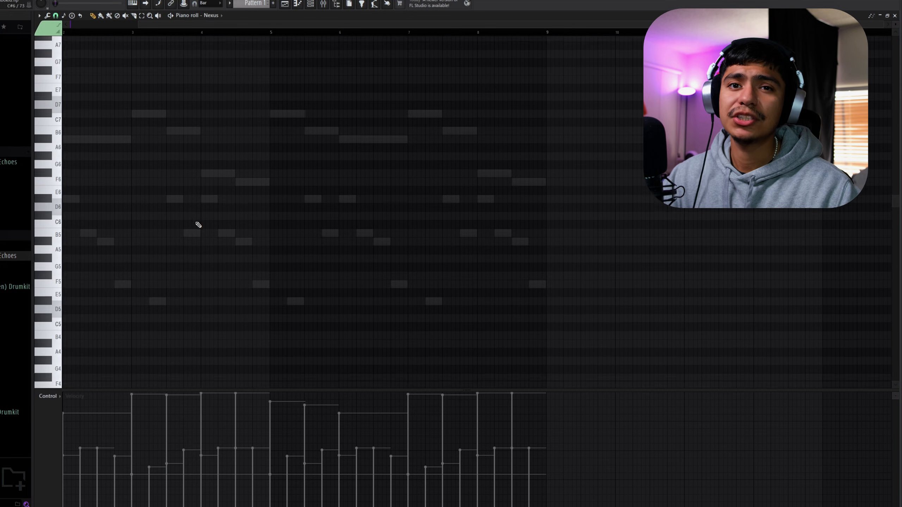
# Step: Place a note in the Nexus piano roll and move it to the start of the pattern
pyautogui.click(125, 267)
pyautogui.moveTo(115, 262); pyautogui.dragTo(38, 250)
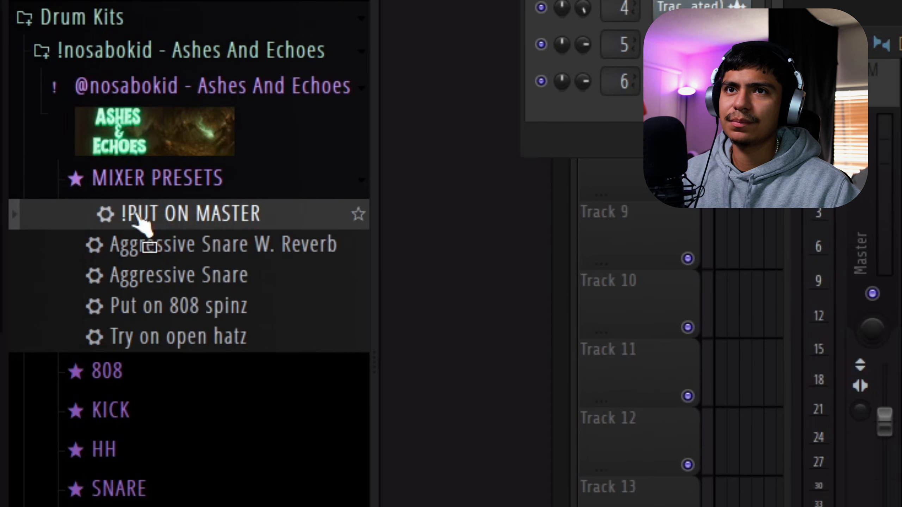
# Step: Apply the !PUT ON MASTER mixer preset from the Ashes And Echoes kit to the Master track
pyautogui.moveTo(891, 199); pyautogui.dragTo(887, 172)
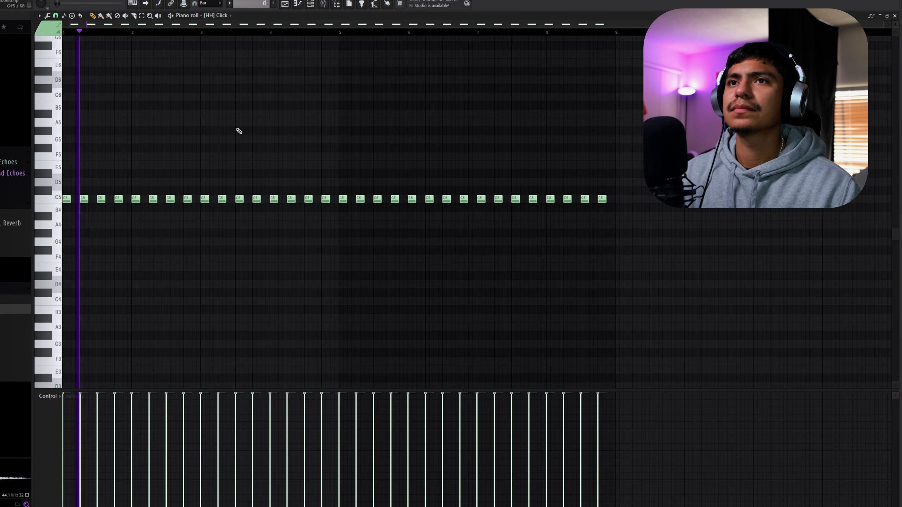
# Step: Delete the [HH] Click hi-hat notes from bar 5 to the end of bar 8
pyautogui.click(323, 5)
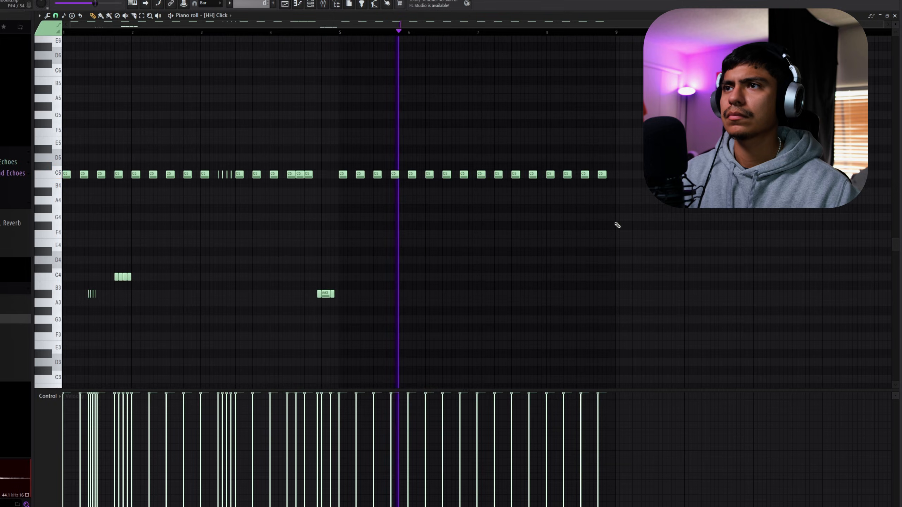
pyautogui.moveTo(668, 204); pyautogui.dragTo(337, 71)
pyautogui.press('Delete')
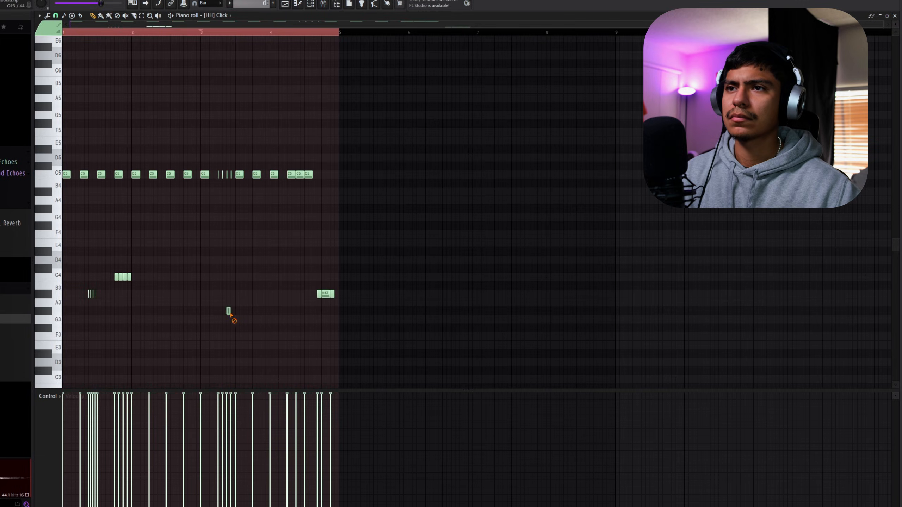
# Step: Delete the short low hi-hat note in bar 3 and adjust the velocity of the roll near the end of bar 1
pyautogui.rightClick(230, 313)
pyautogui.scroll(3, 89, 370)
pyautogui.scroll(-3, 236, 303)
pyautogui.moveTo(108, 410); pyautogui.dragTo(117, 403)
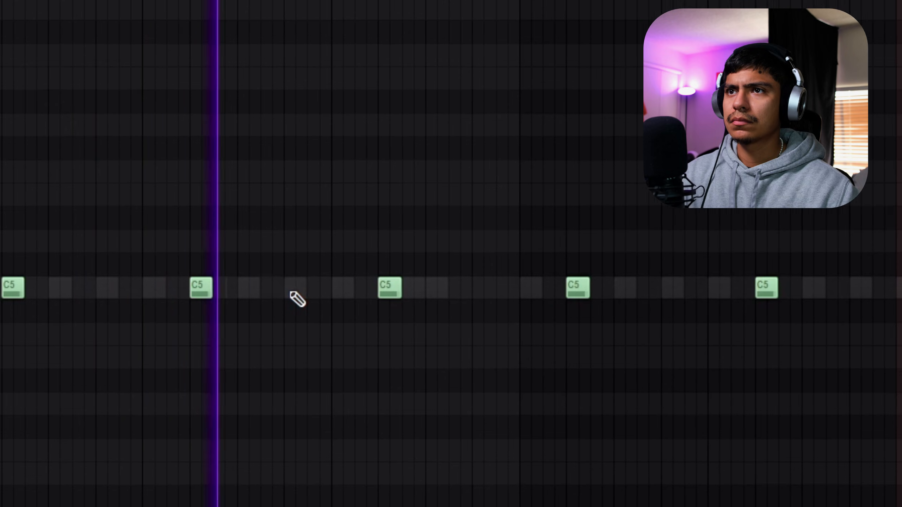
# Step: Try an extra C5 hit between the regularly spaced ones, remove it, and place another further along the pattern
pyautogui.click(294, 290)
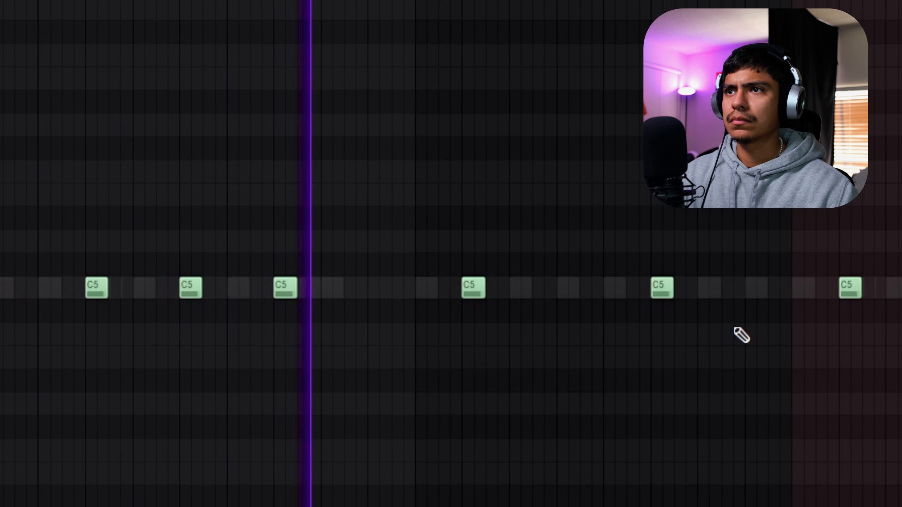
pyautogui.rightClick(140, 288)
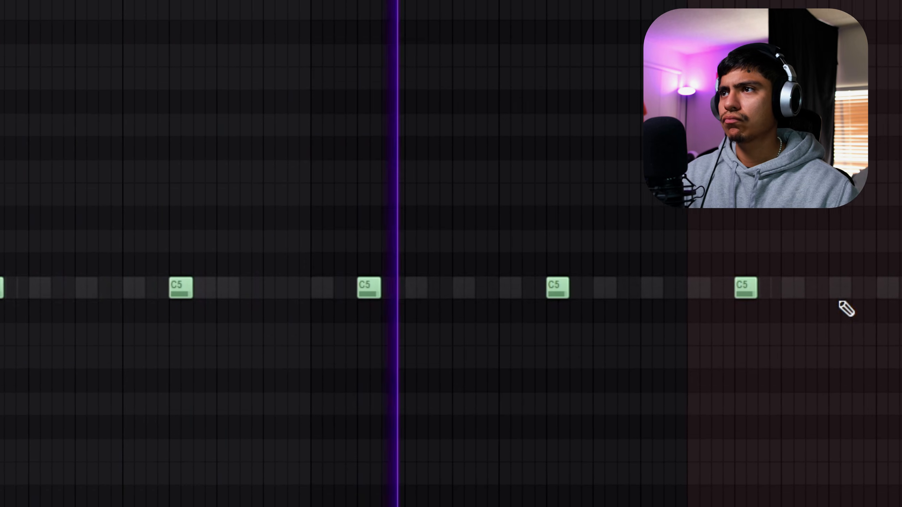
pyautogui.click(892, 288)
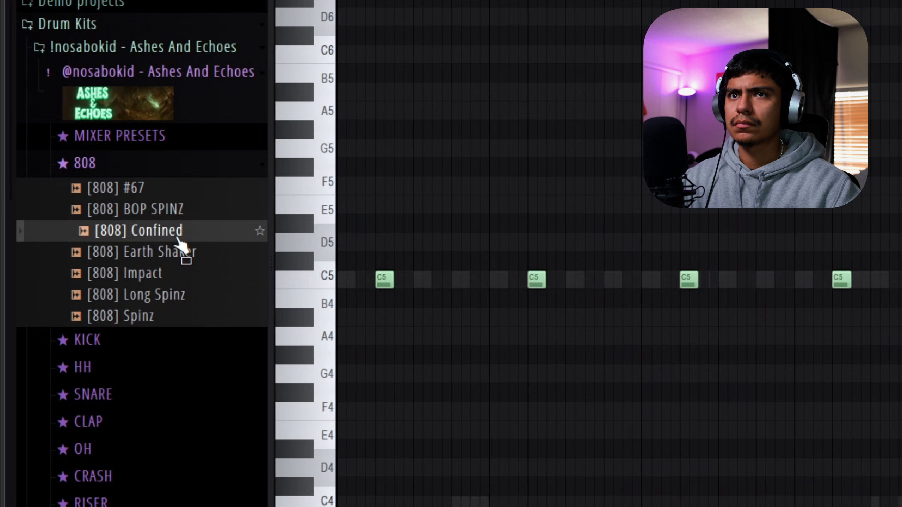
# Step: Open the [808] Confined sample from the Ashes And Echoes kit in the audio editor
pyautogui.rightClick(178, 244)
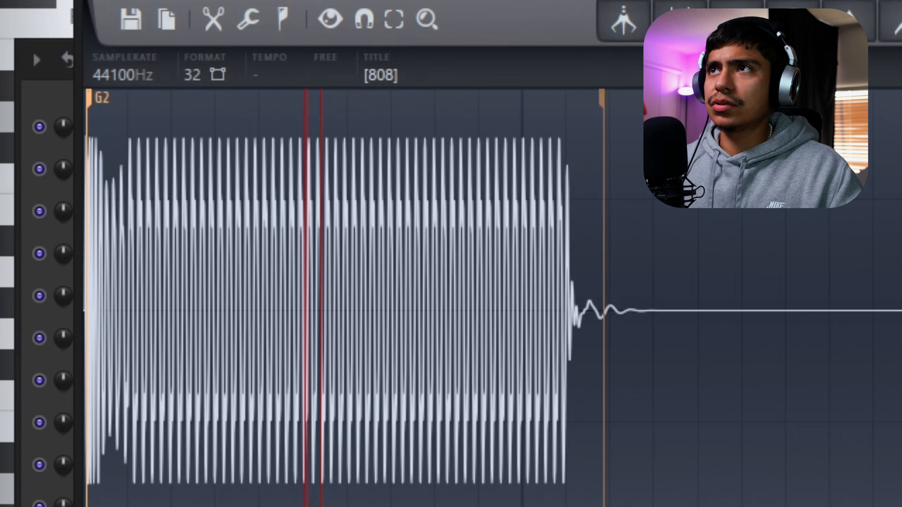